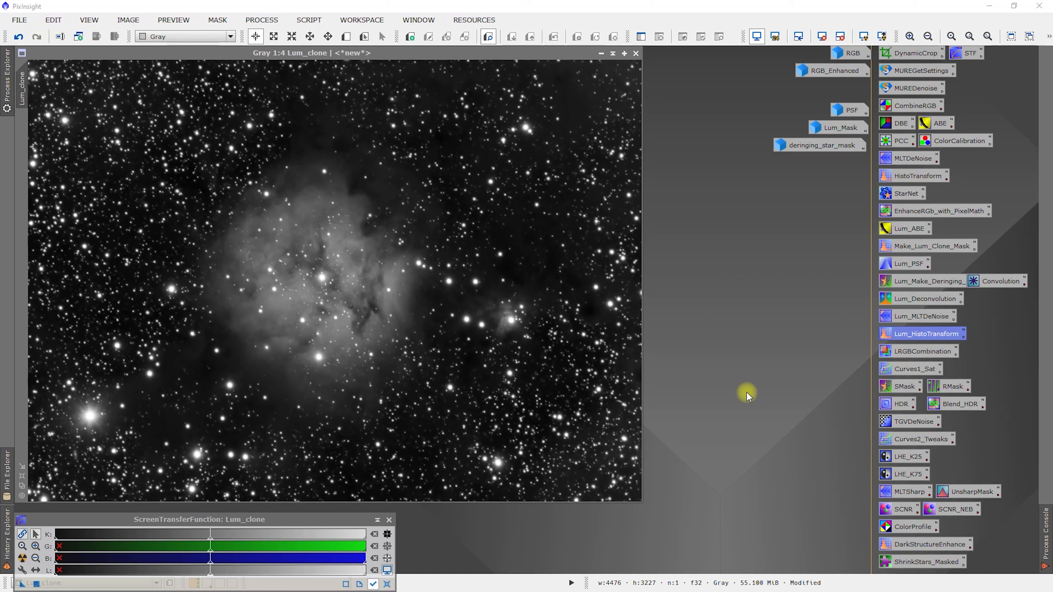
Put away the Lum_clone image and ScreenTransferFunction, and bring up the saved LRGBCombination process alongside the RGB image
click(600, 54)
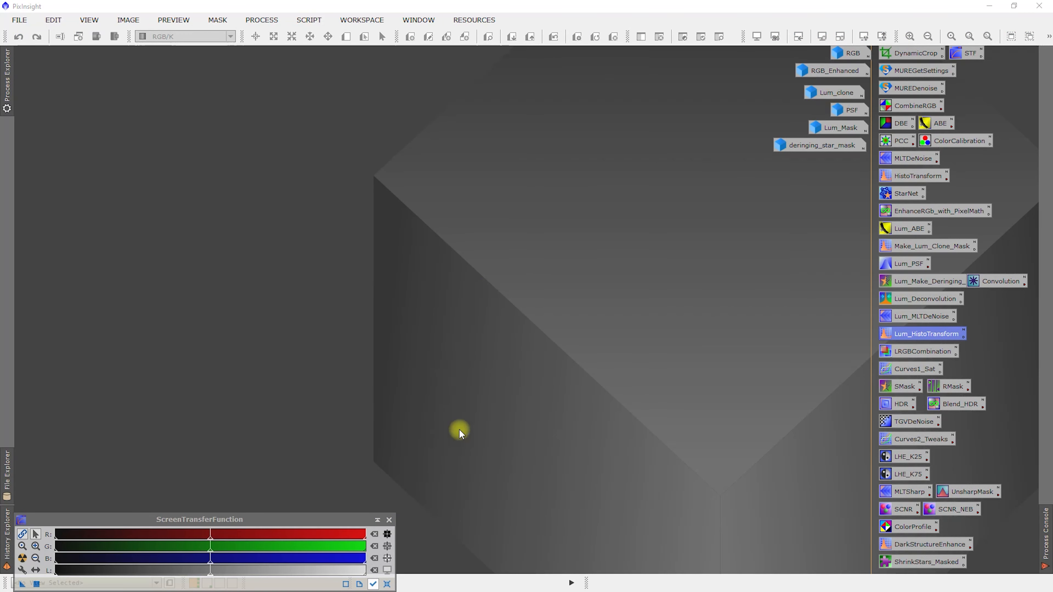
click(389, 521)
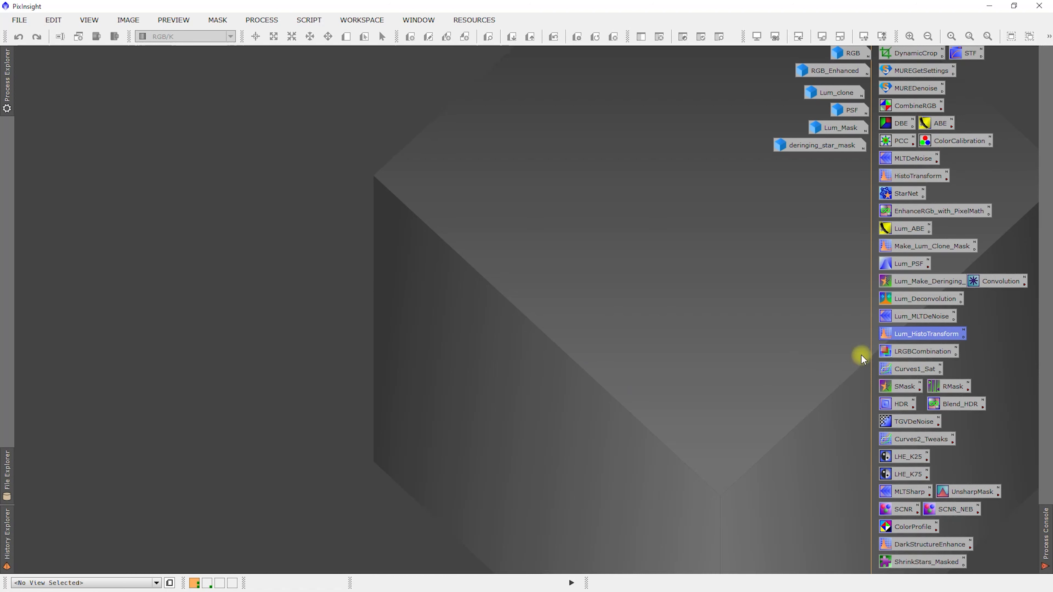
double_click(928, 352)
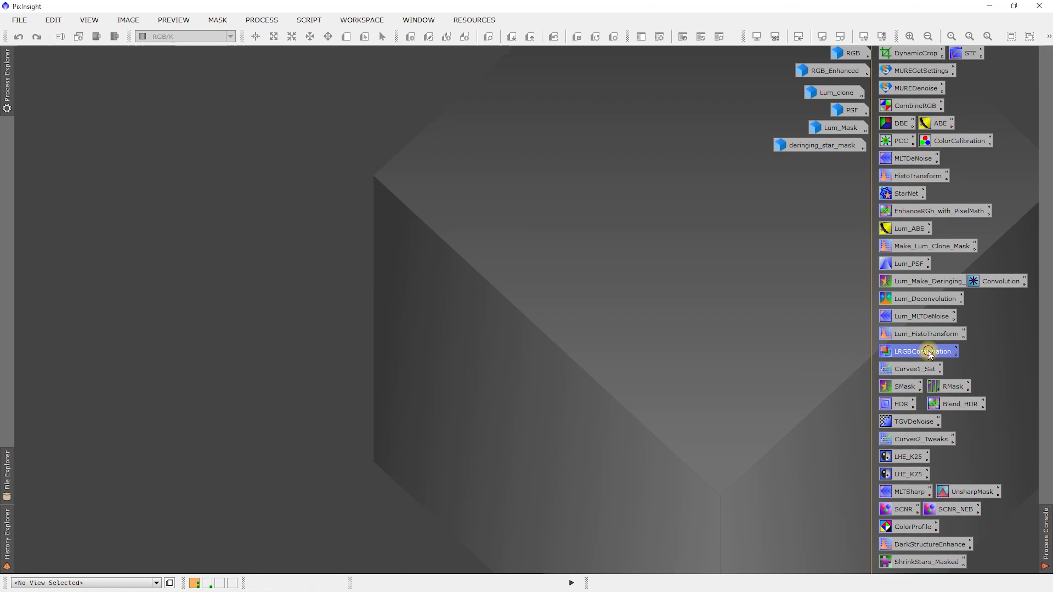
drag(656, 136, 652, 210)
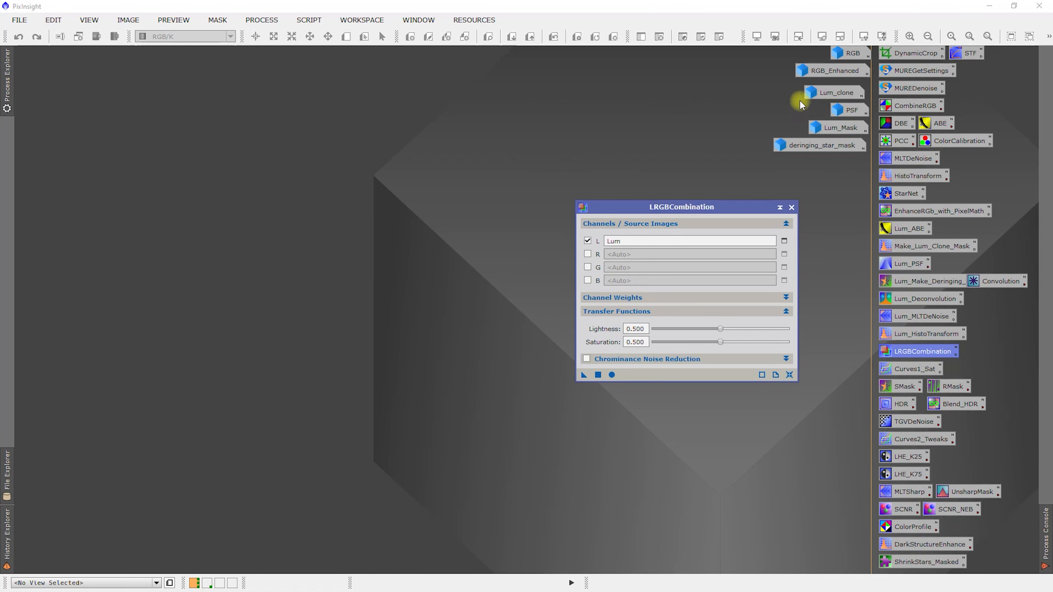
double_click(848, 55)
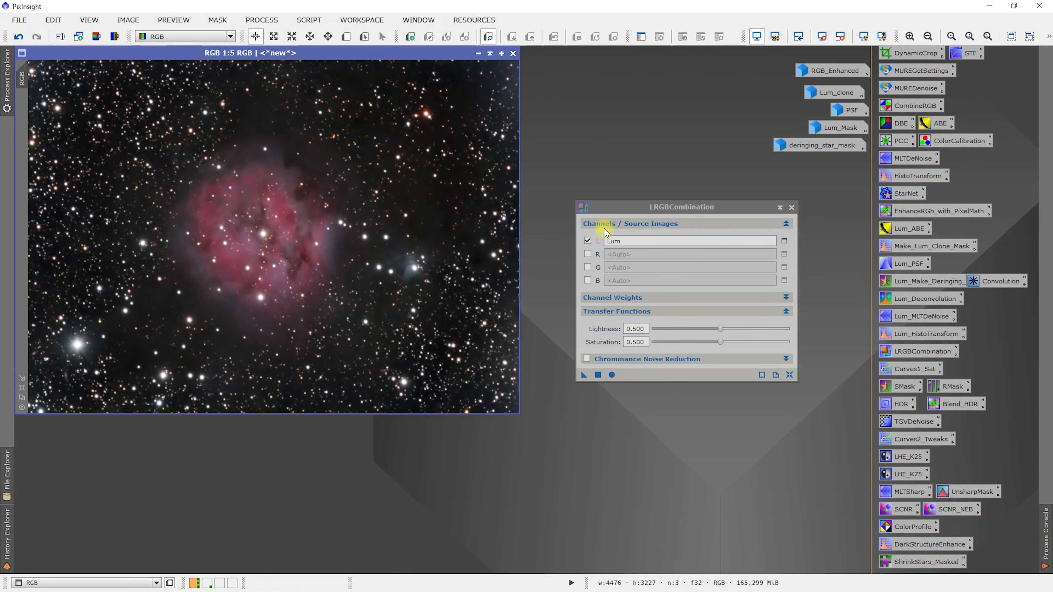
click(634, 298)
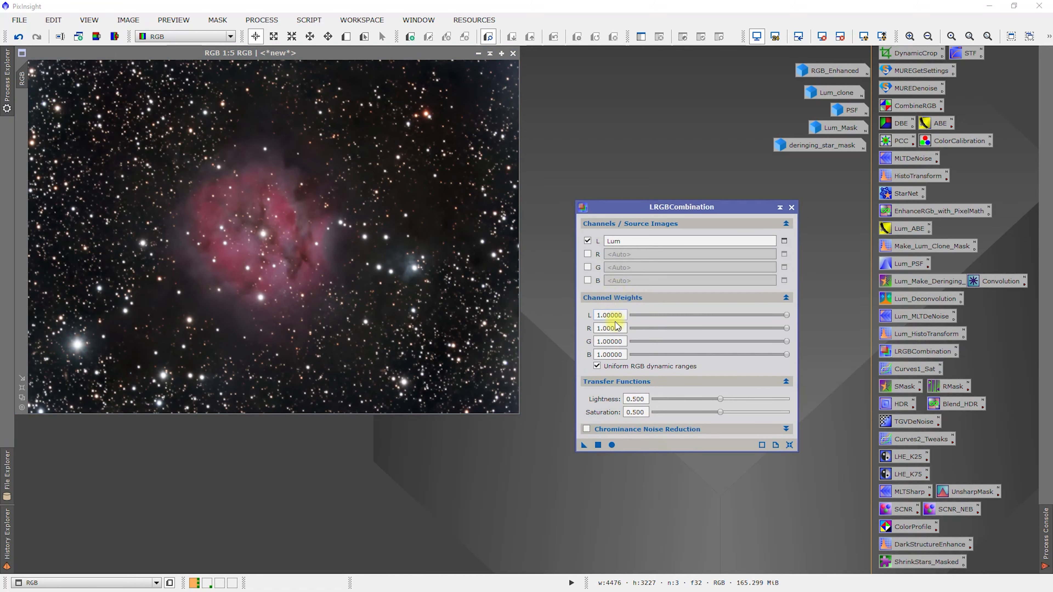
click(624, 297)
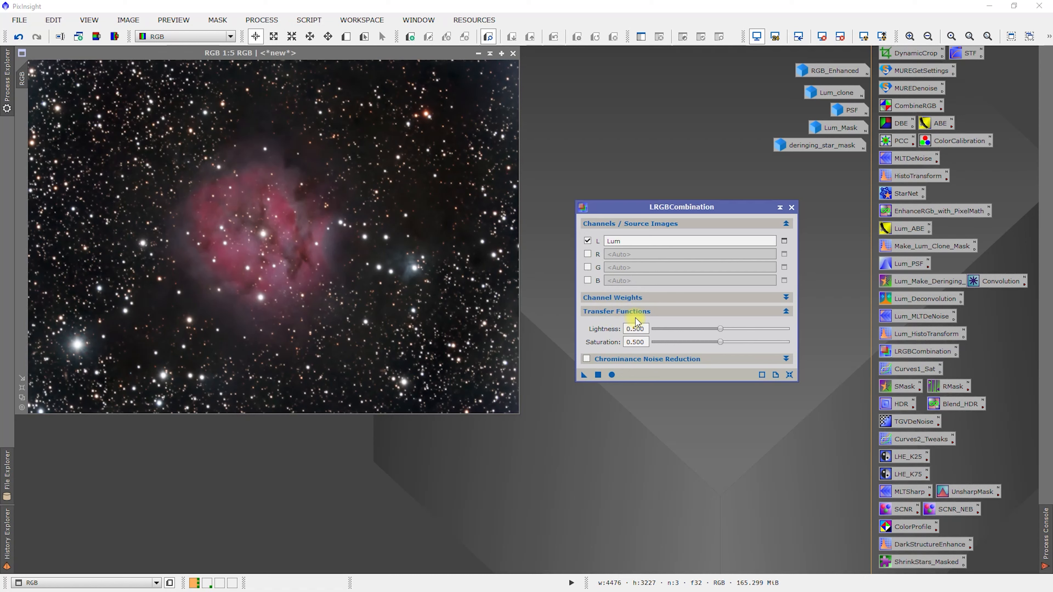
click(635, 360)
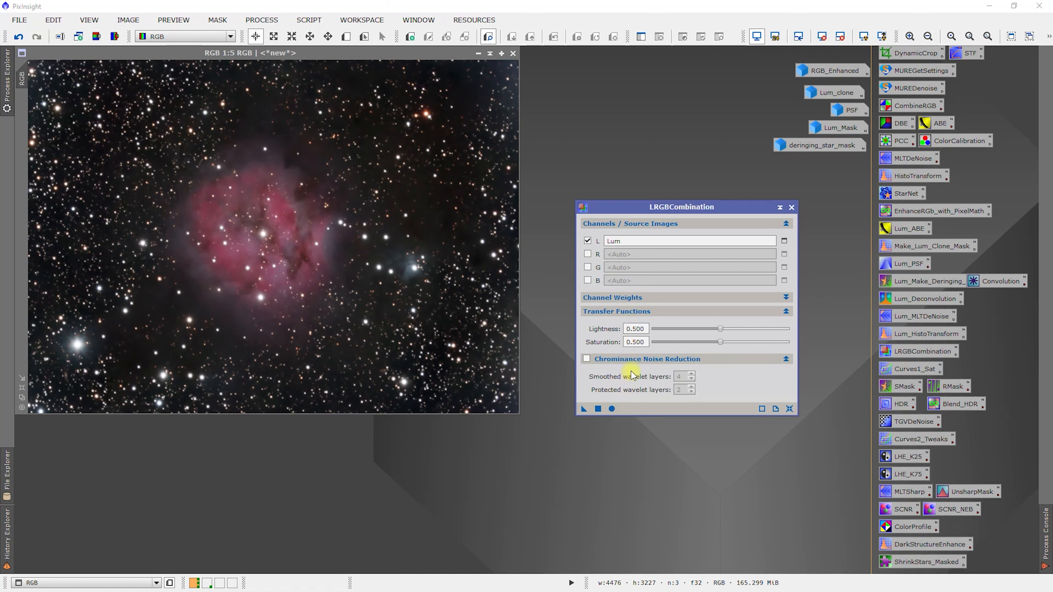
click(654, 359)
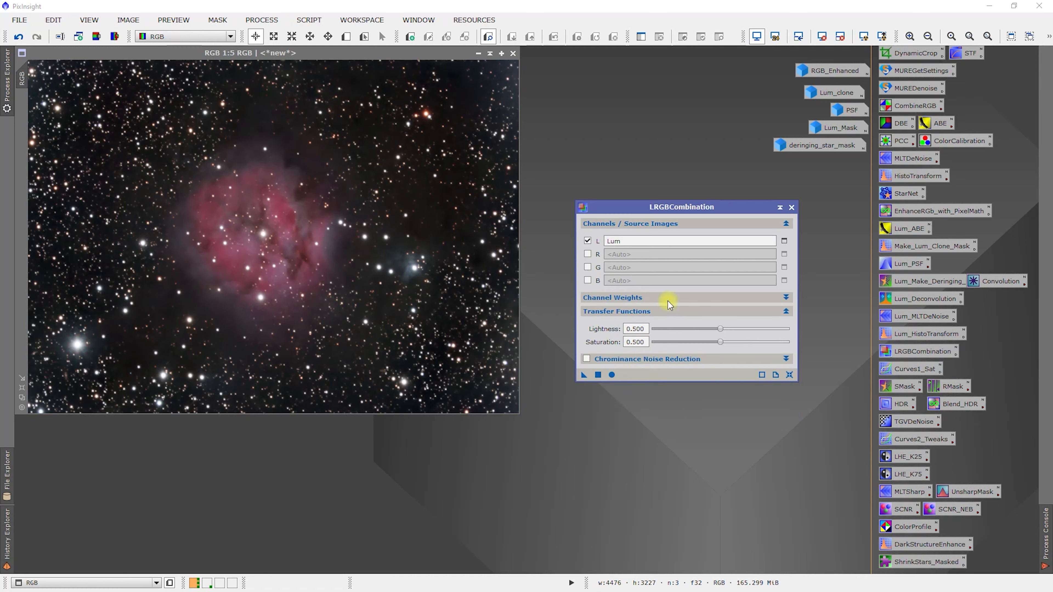
Set the LRGBCombination lightness source to Lum_clone and apply the process to the RGB image
click(786, 240)
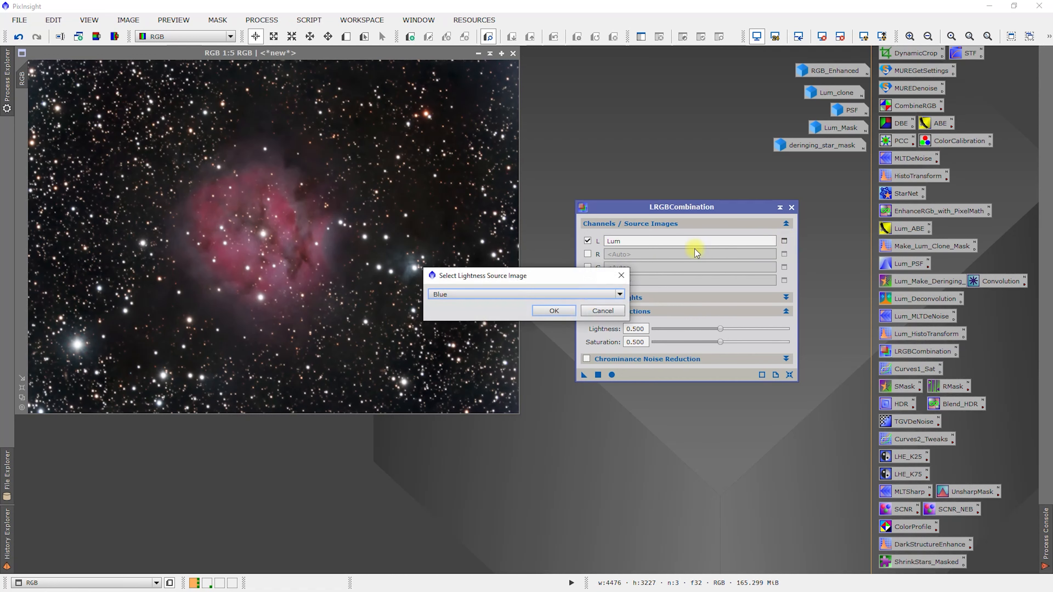
click(493, 294)
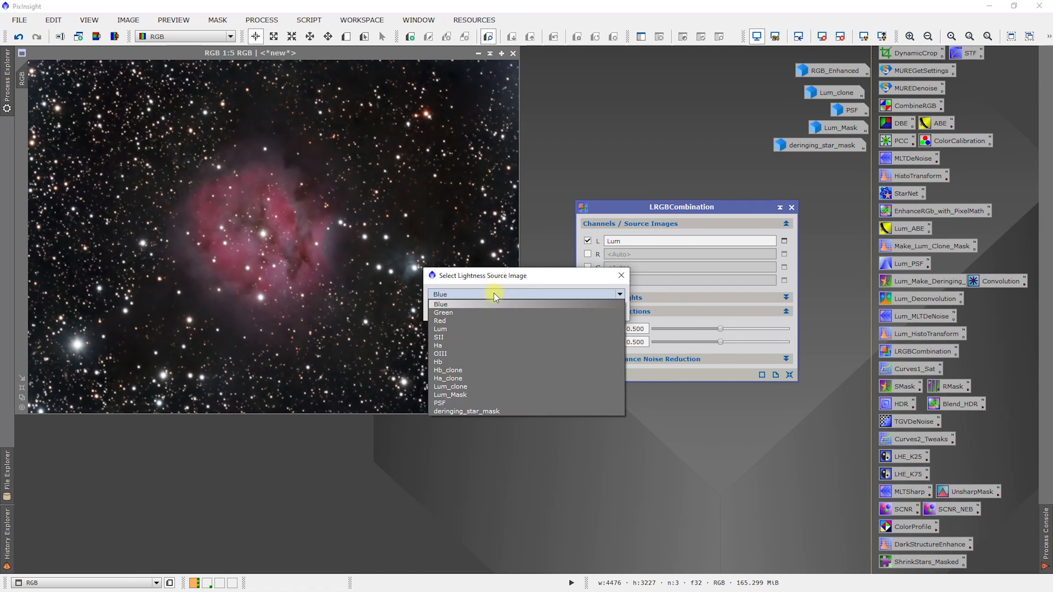
click(454, 388)
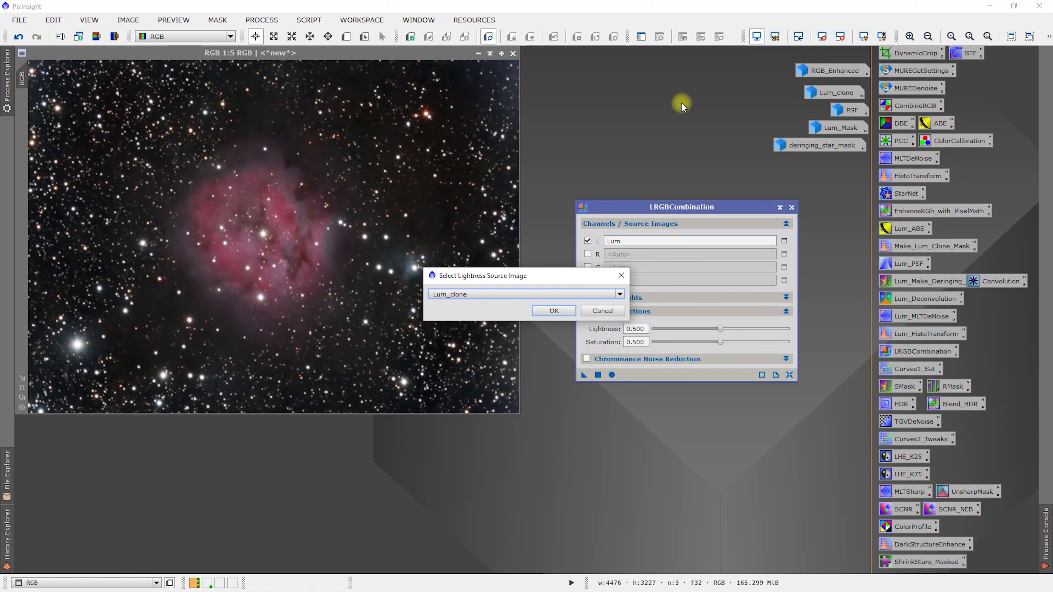
click(551, 315)
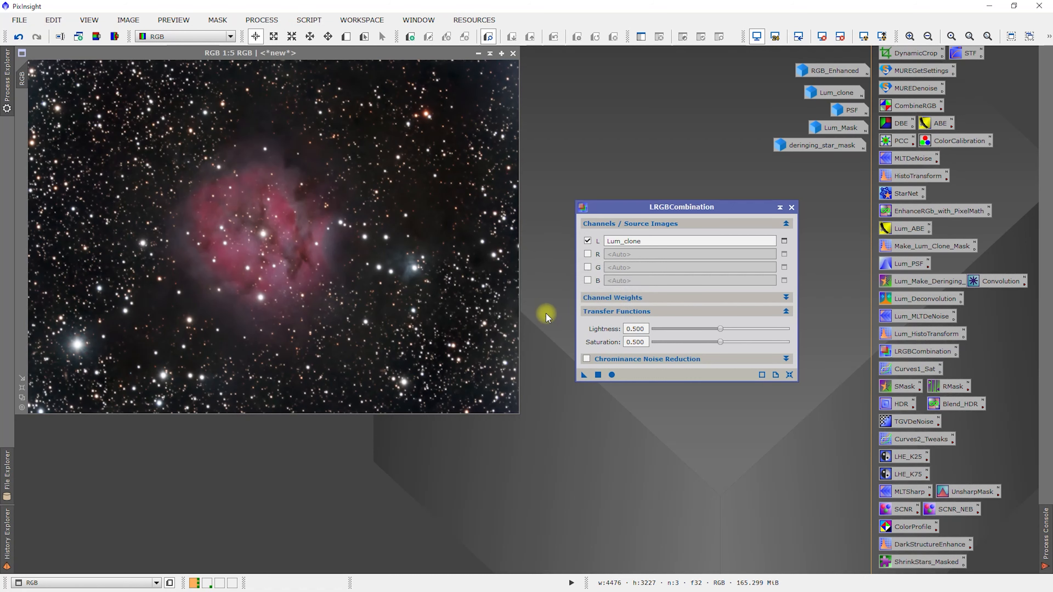
drag(584, 378, 282, 285)
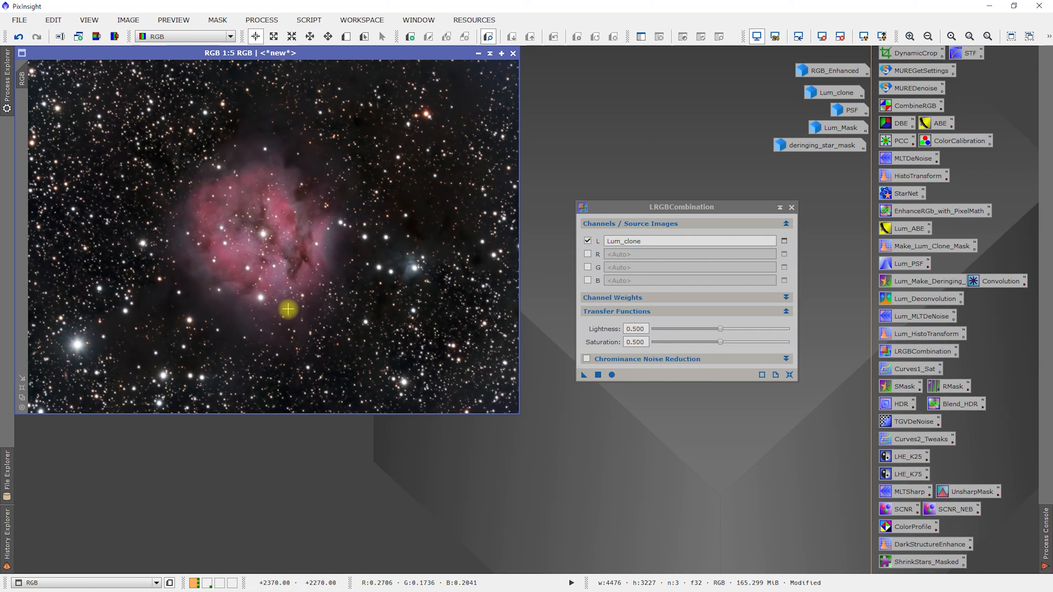
Compare the whole RGB image before and after the luminance combination by repeatedly undoing and redoing it
click(18, 37)
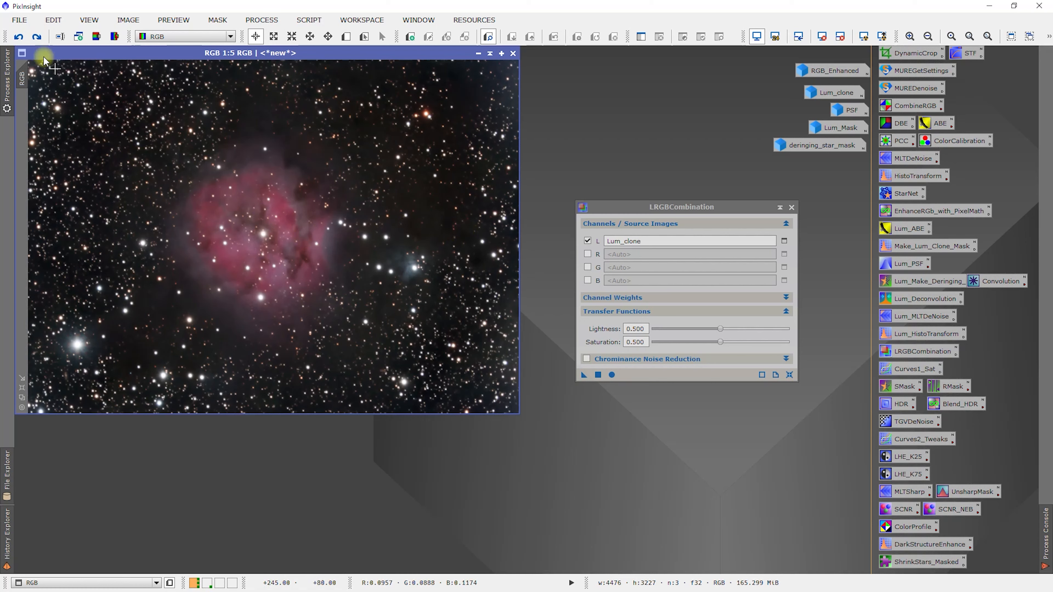
click(35, 39)
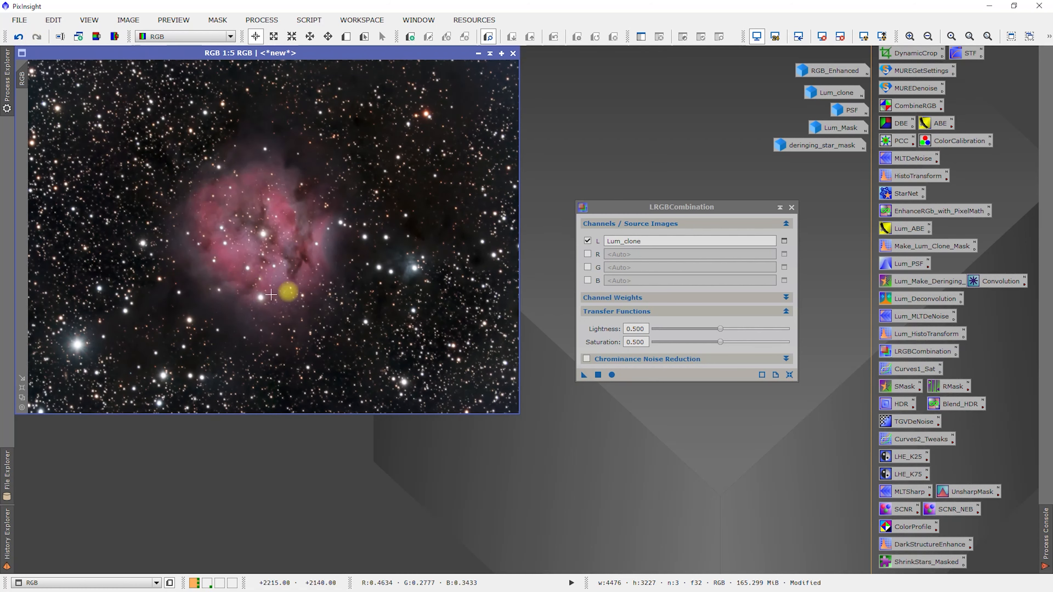
click(17, 38)
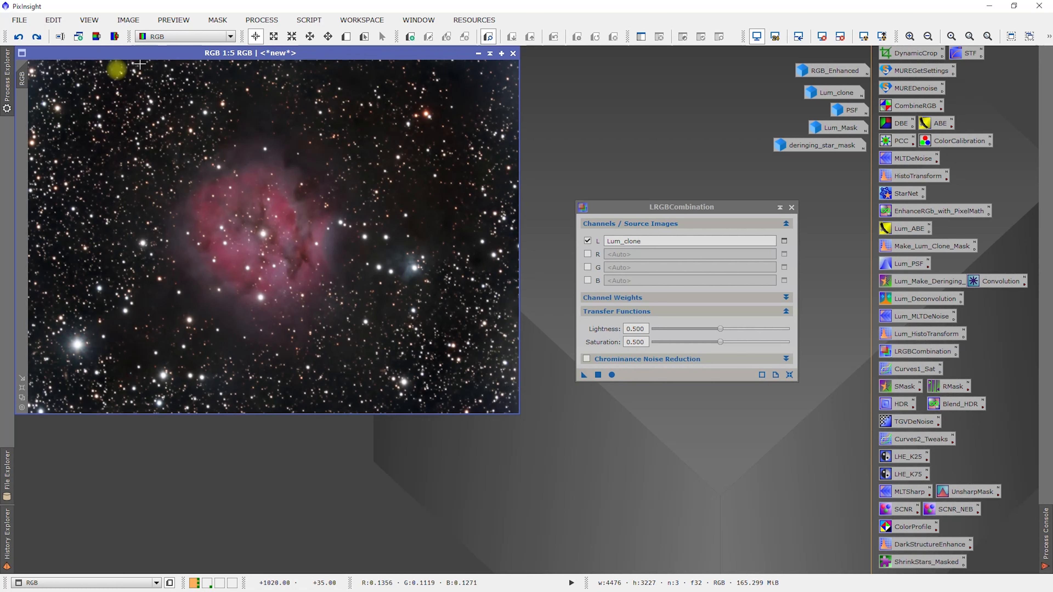
click(38, 37)
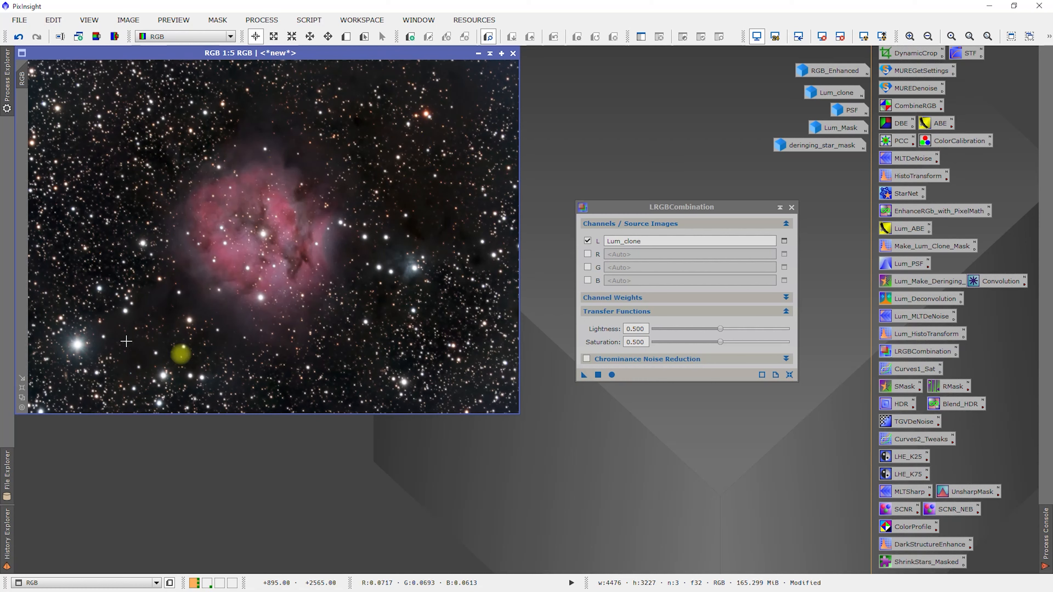
click(19, 37)
click(37, 37)
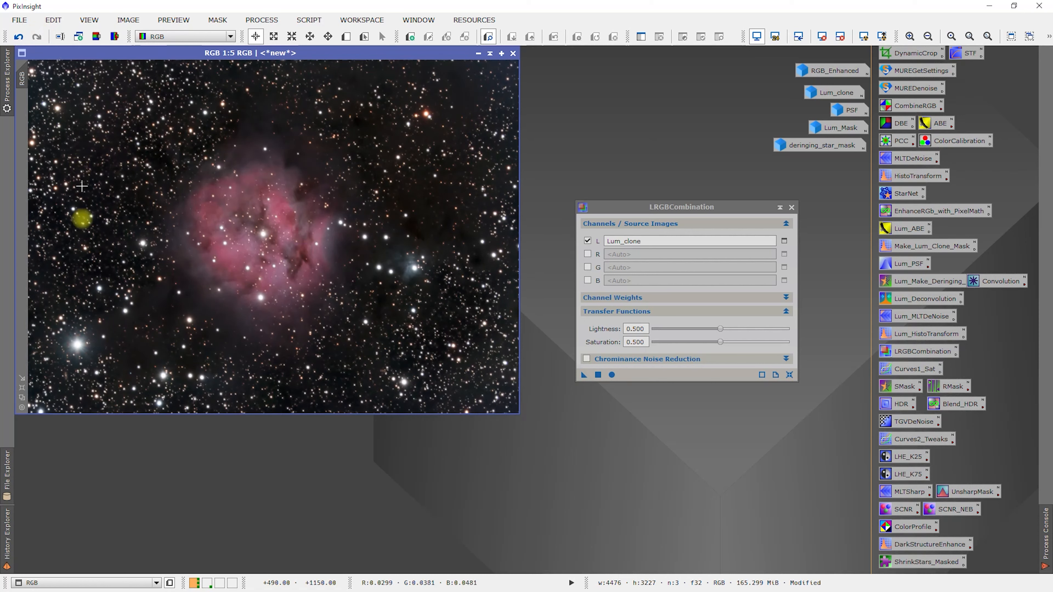
click(17, 37)
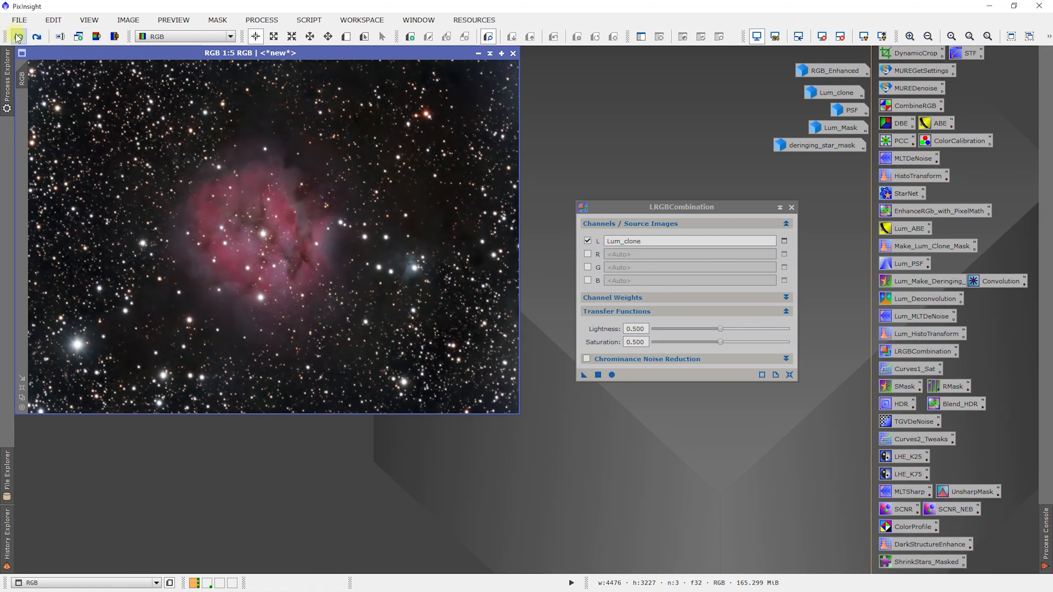
click(37, 37)
Compare the nebula core at 1:1 with and without the luminance combination, leaving the combination applied
scroll(120, 149, up, 3)
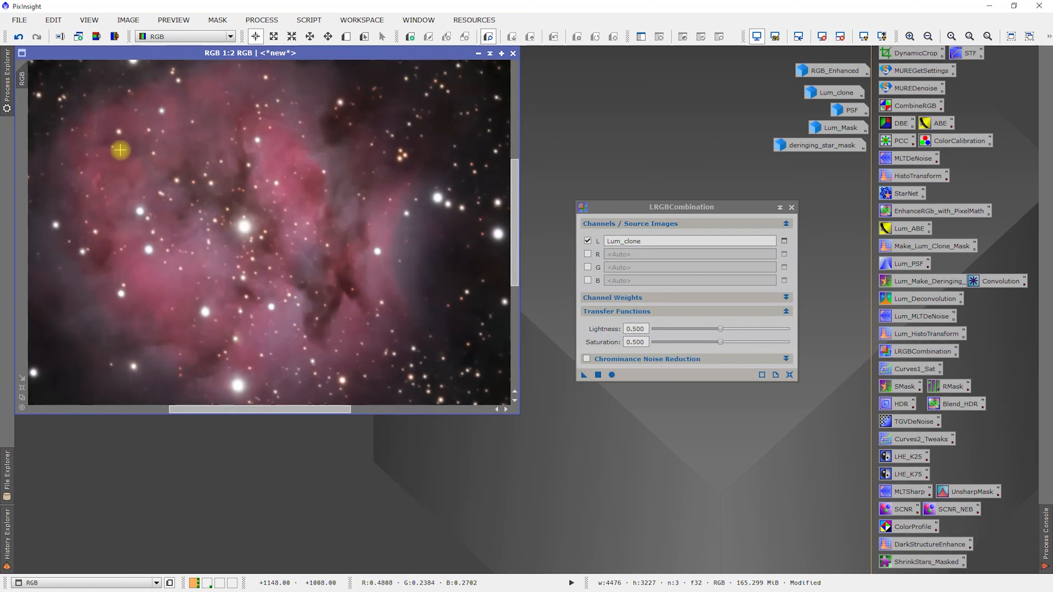
scroll(120, 150, up, 1)
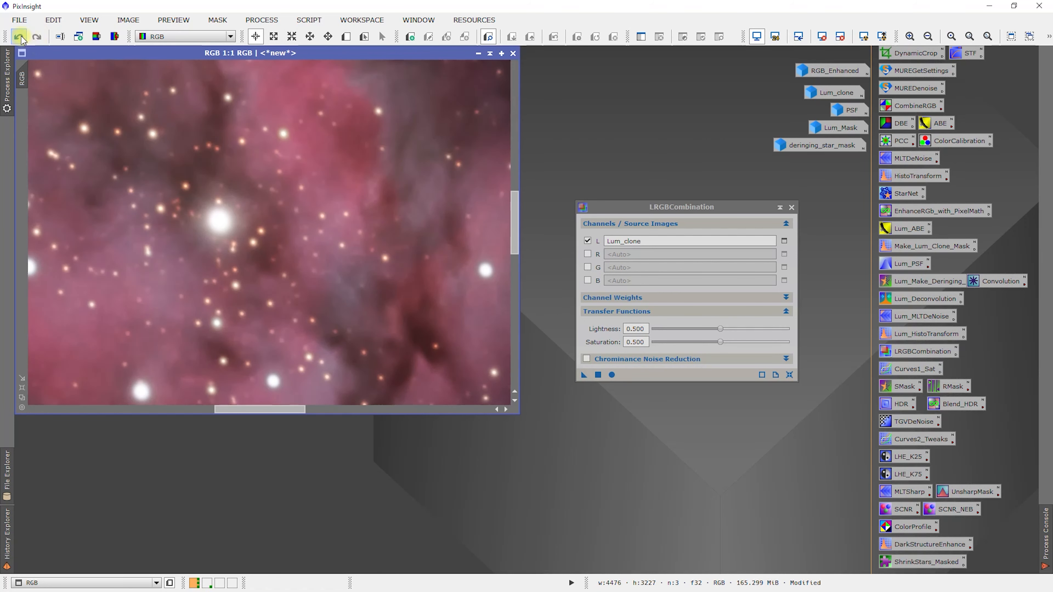
click(19, 37)
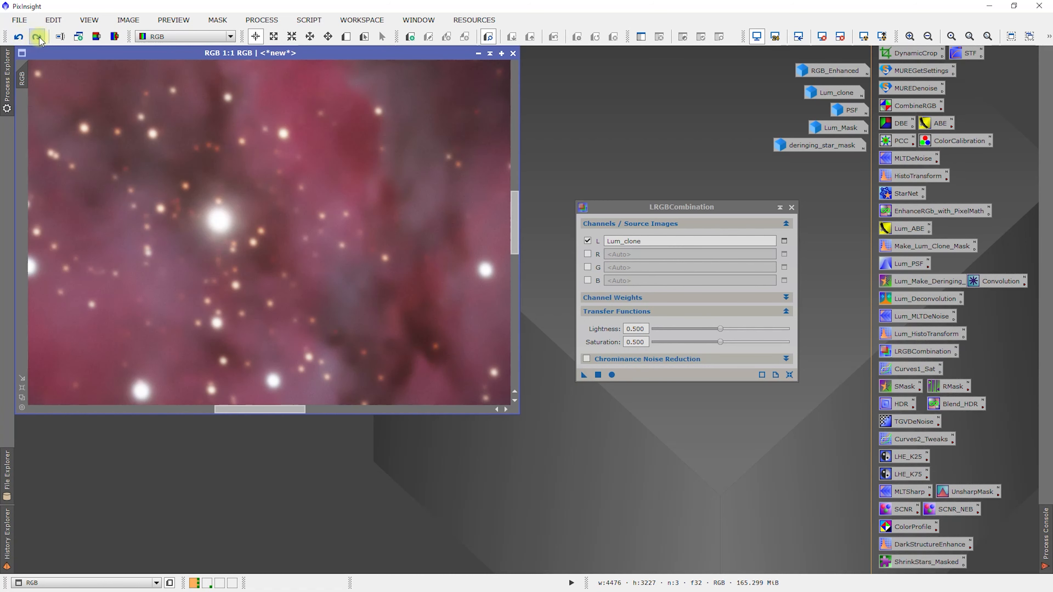
click(37, 37)
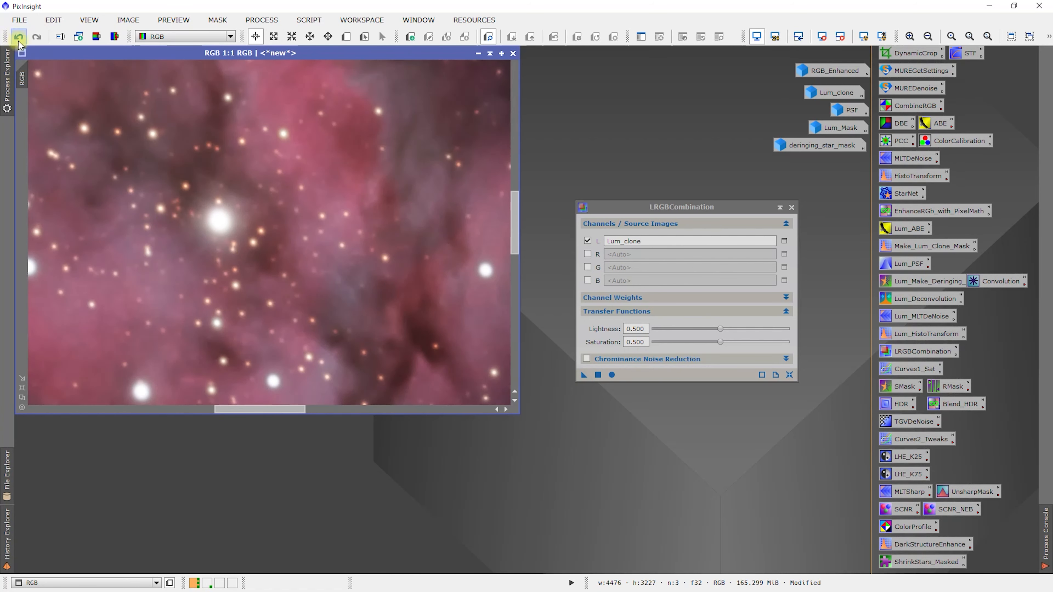
click(19, 37)
click(37, 37)
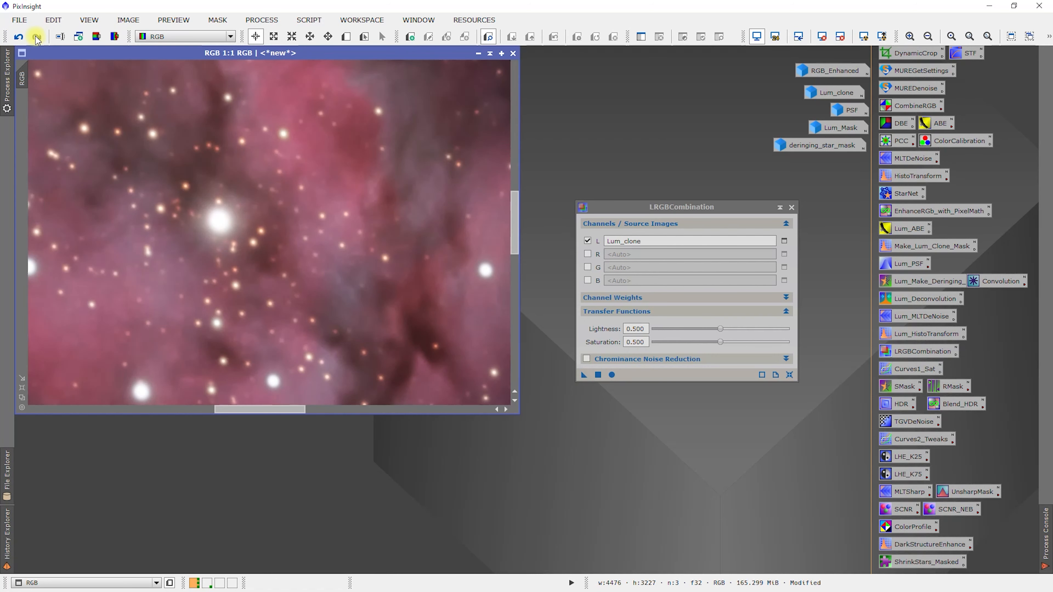
Examine the upper-left star field at 1:1 before and after the luminance combination, ending with it applied
scroll(162, 165, down, 3)
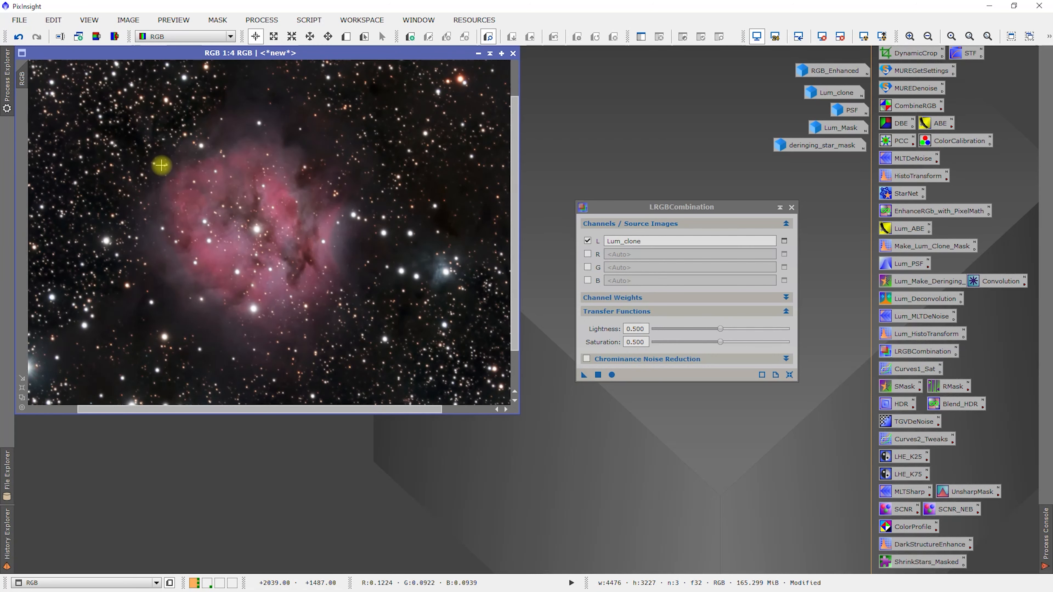
right_click(111, 121)
click(88, 100)
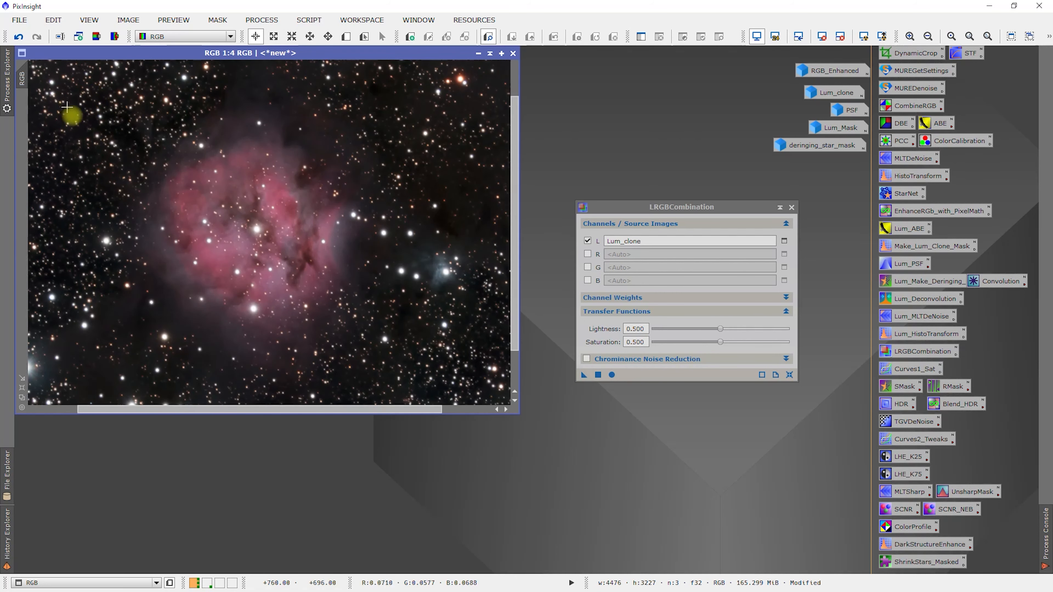
scroll(75, 117, up, 1)
scroll(166, 162, up, 2)
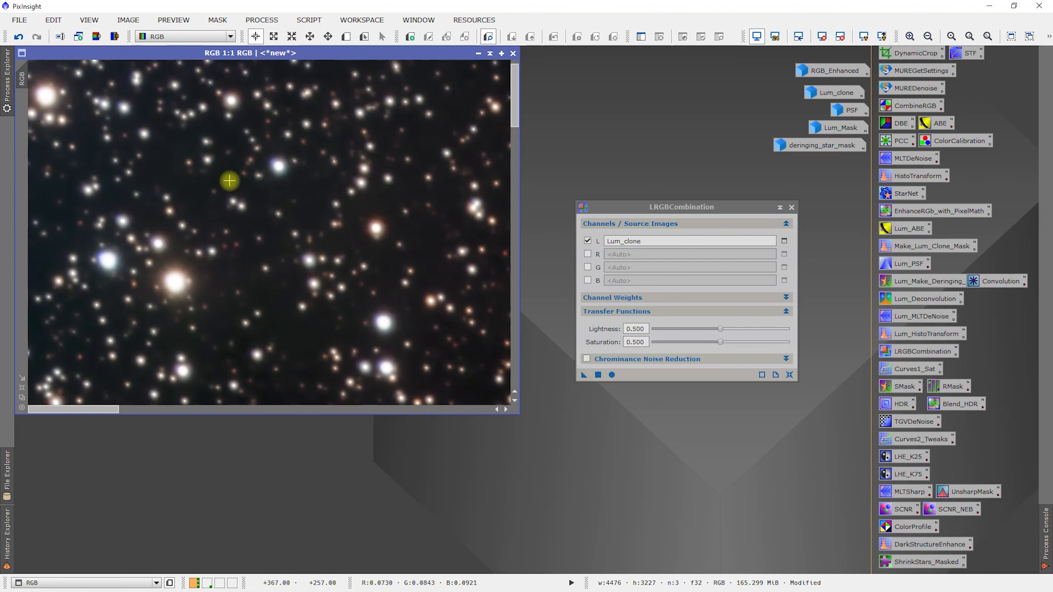
click(19, 38)
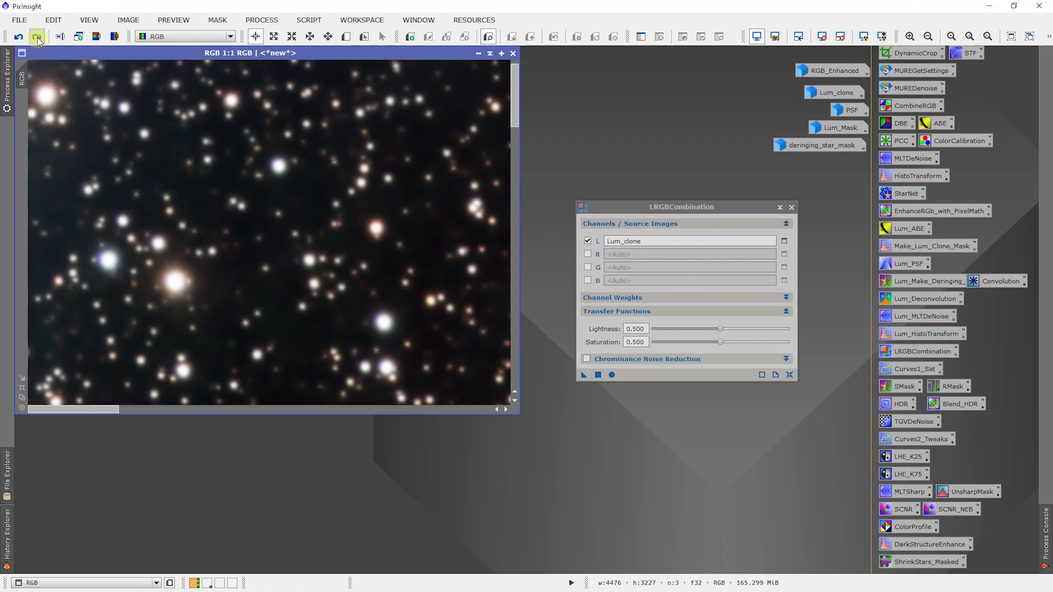
click(37, 39)
click(18, 37)
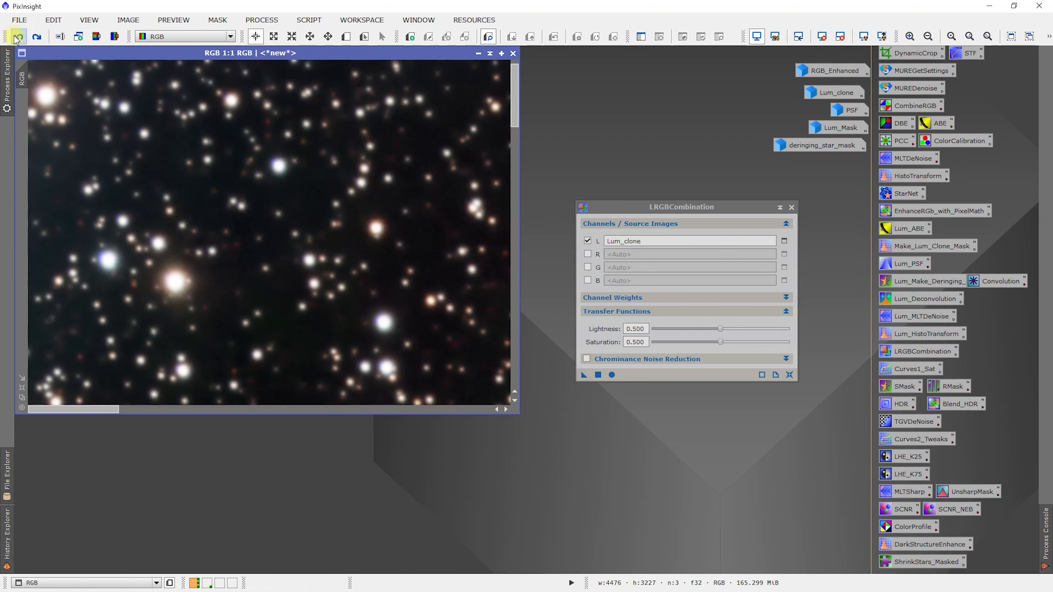
click(37, 36)
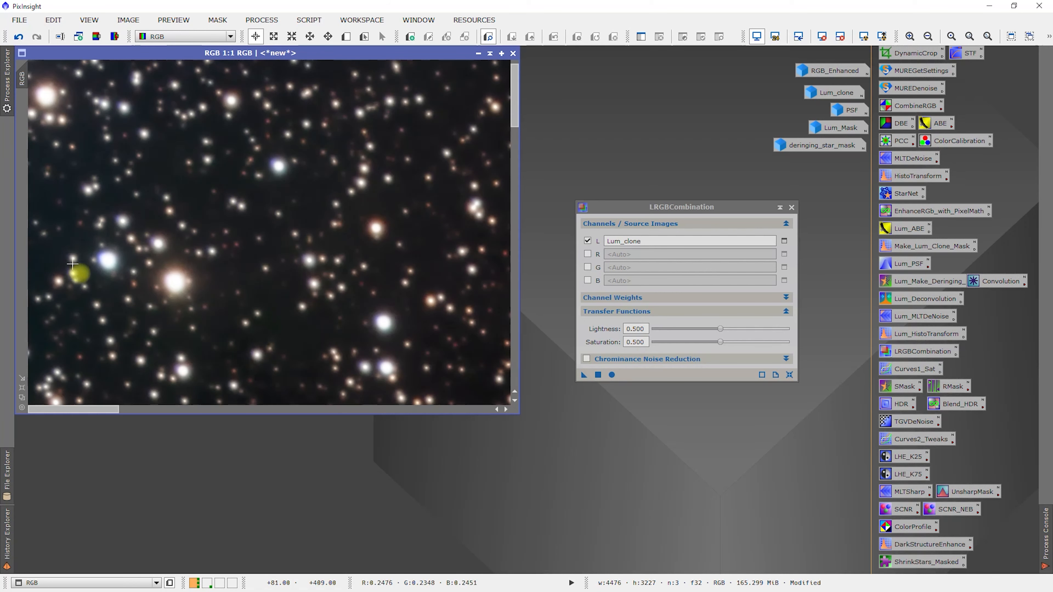
click(19, 36)
click(37, 37)
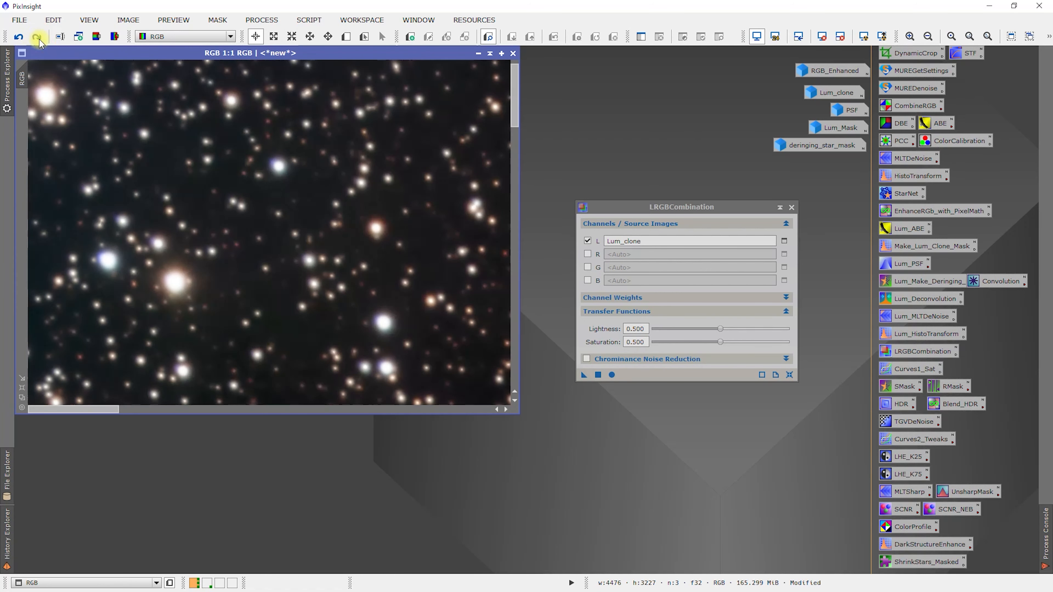
click(18, 36)
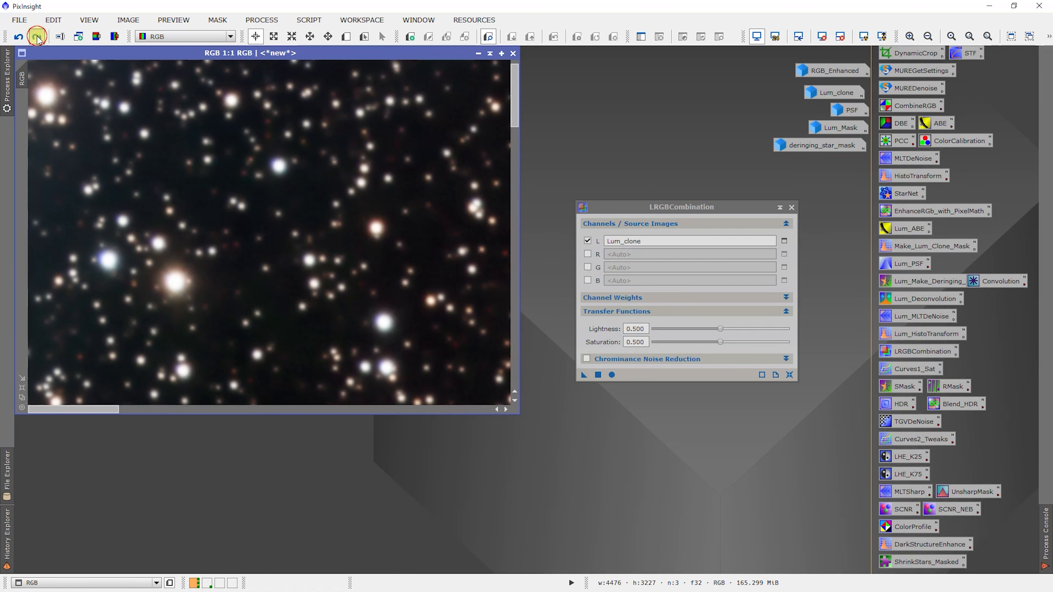
click(37, 36)
Check the full image once more without and with the luminance combination, and keep the combination
scroll(260, 267, down, 1)
scroll(260, 267, down, 4)
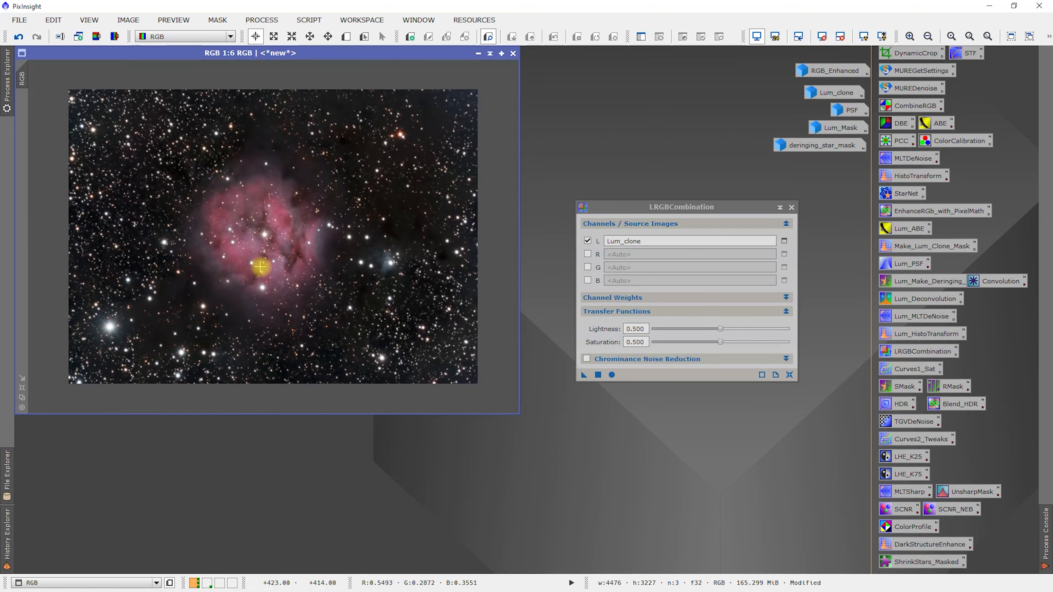
scroll(258, 270, up, 1)
click(18, 37)
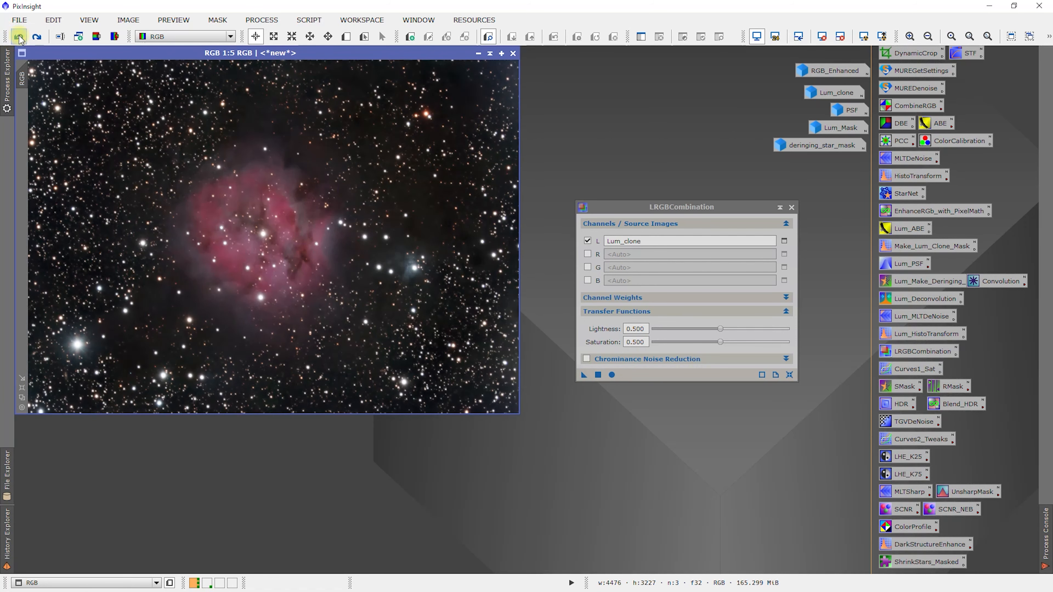
click(43, 39)
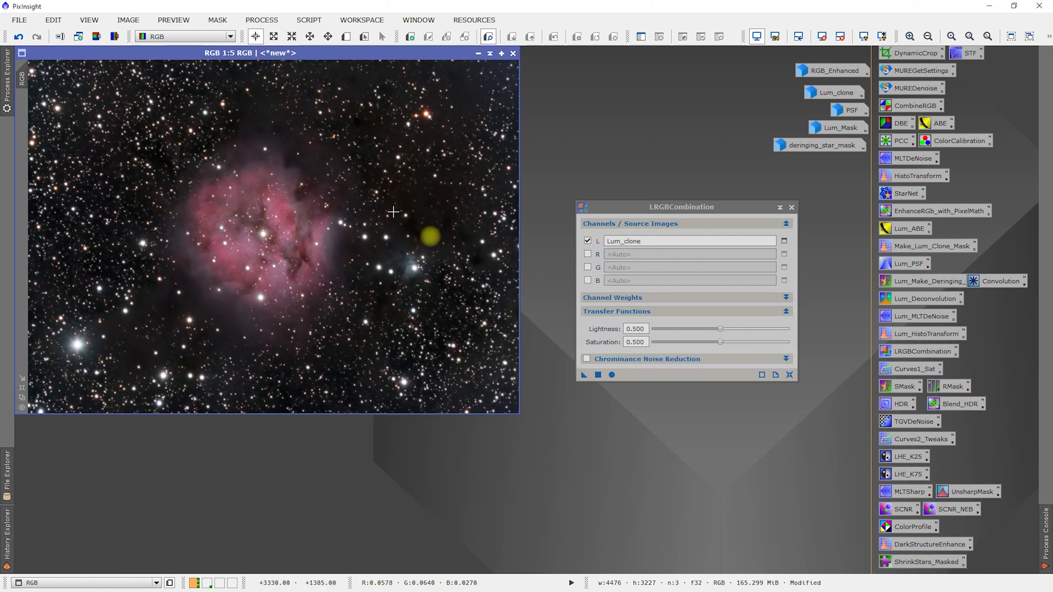
Save the project as C19_Cocoon_Nebula_Test.pxiproject, overwriting the existing file
click(145, 55)
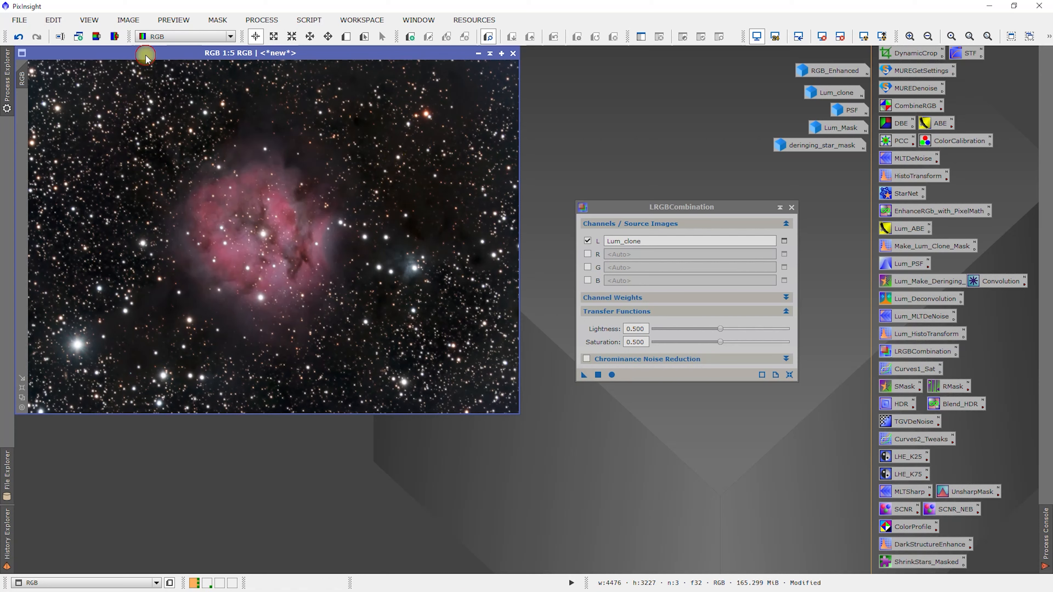
click(29, 25)
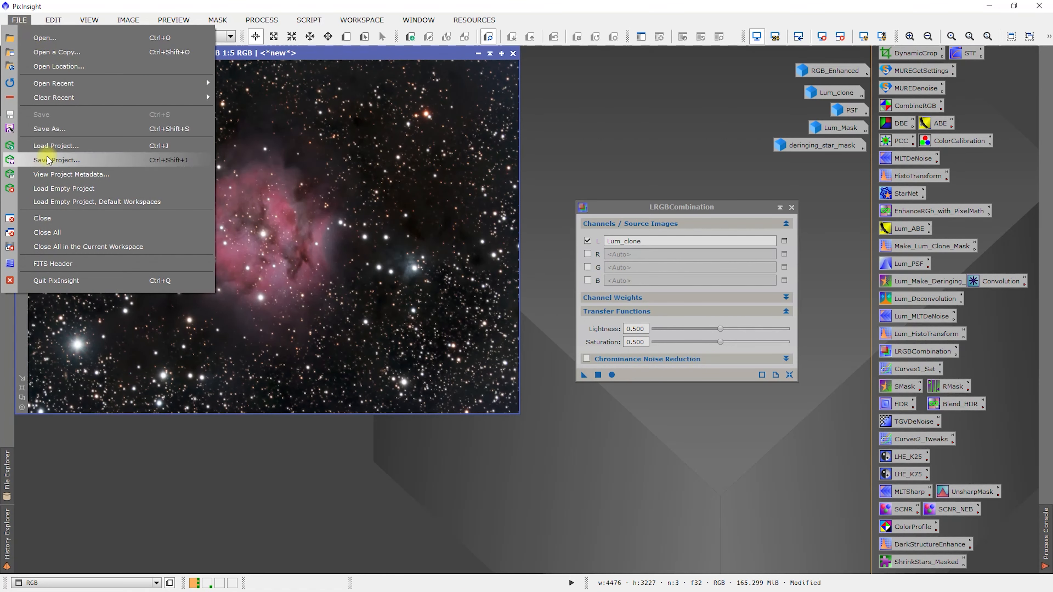
click(47, 160)
click(571, 501)
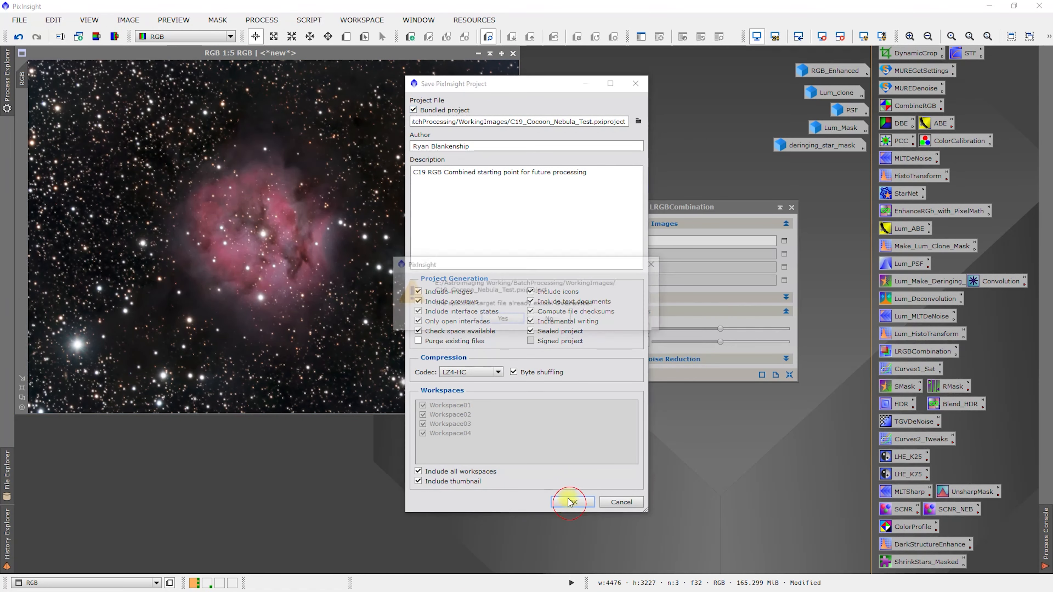
click(493, 319)
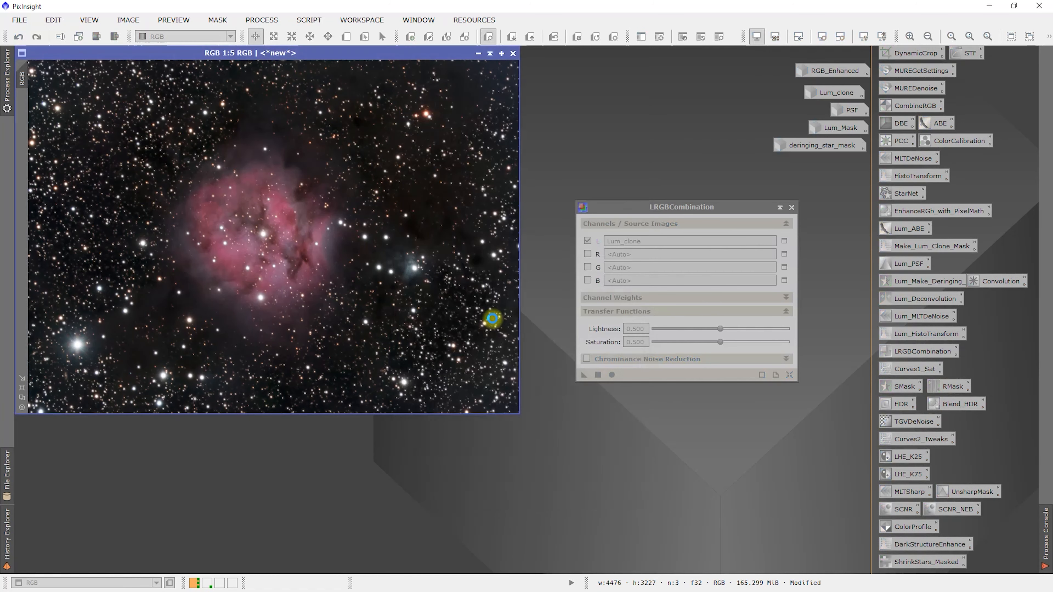